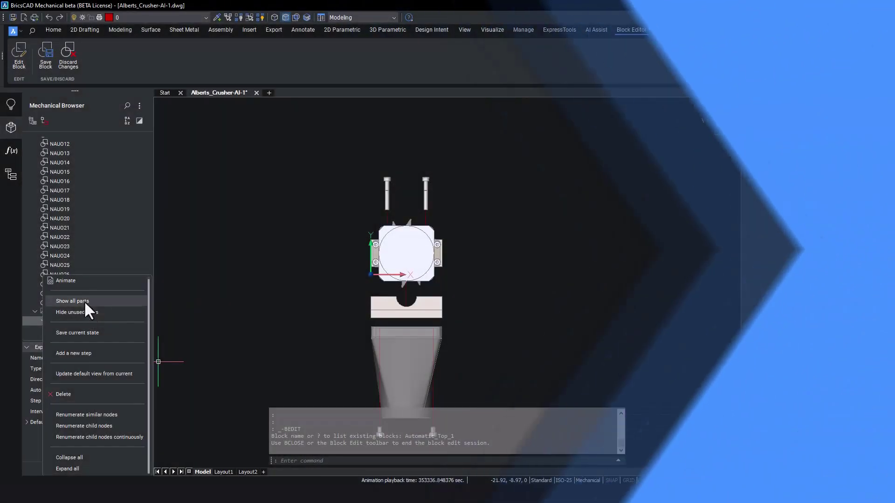
- Play the Automatic_Top_1 exploded view's animation from Step 0 to Step 13, finish it and inspect the assembly at an angle
left_click(86, 303)
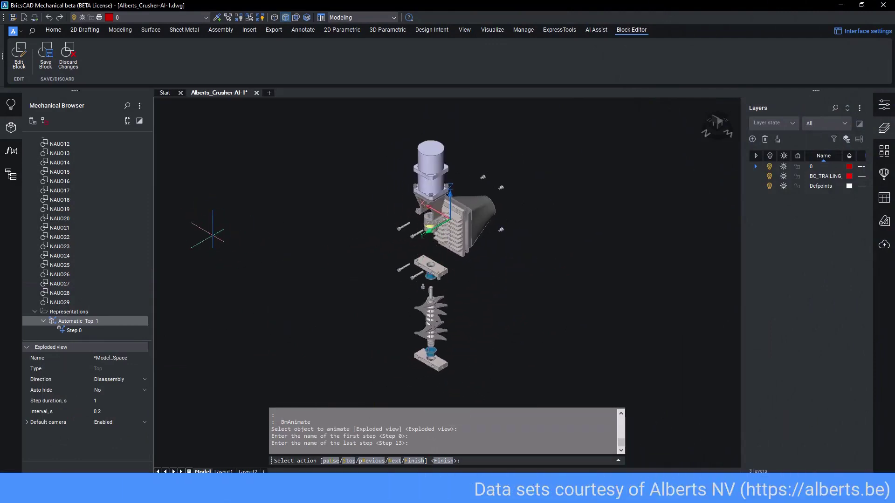
type("F")
key("Return")
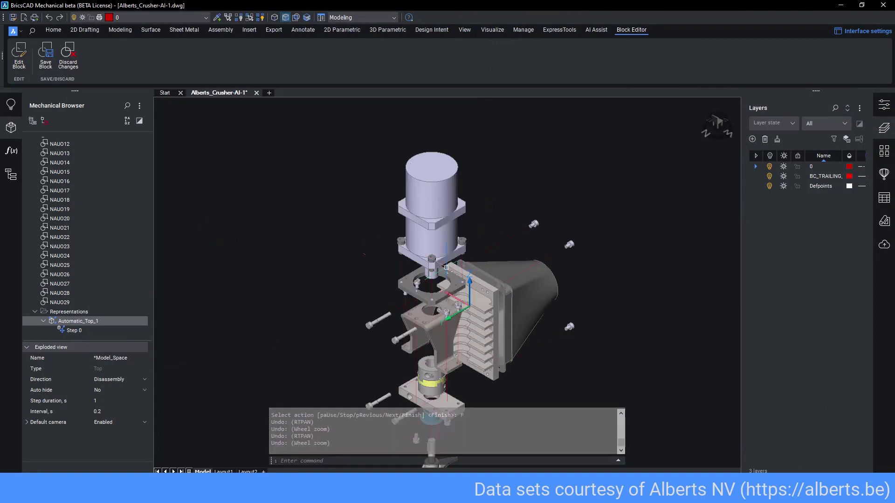
middle_click_drag(508, 281, 431, 252, "shift")
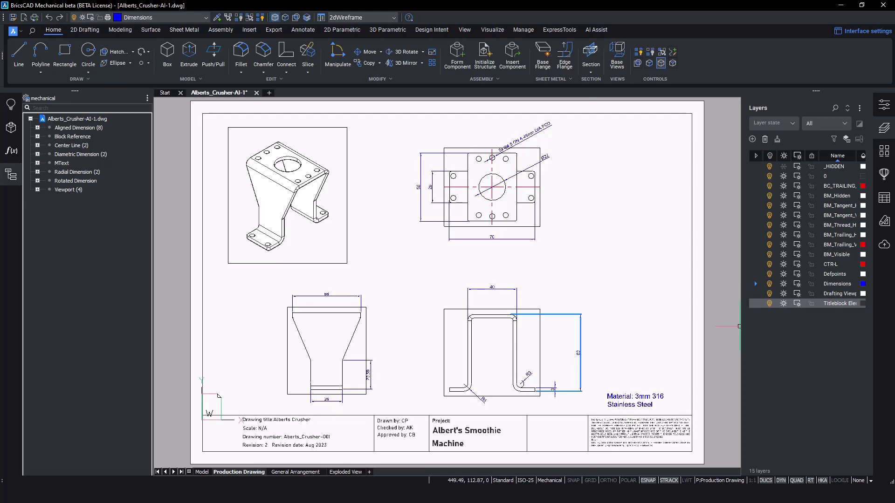
- Go from the Production Drawing layout to the General Arrangement layout
key("ctrl+Page_Down")
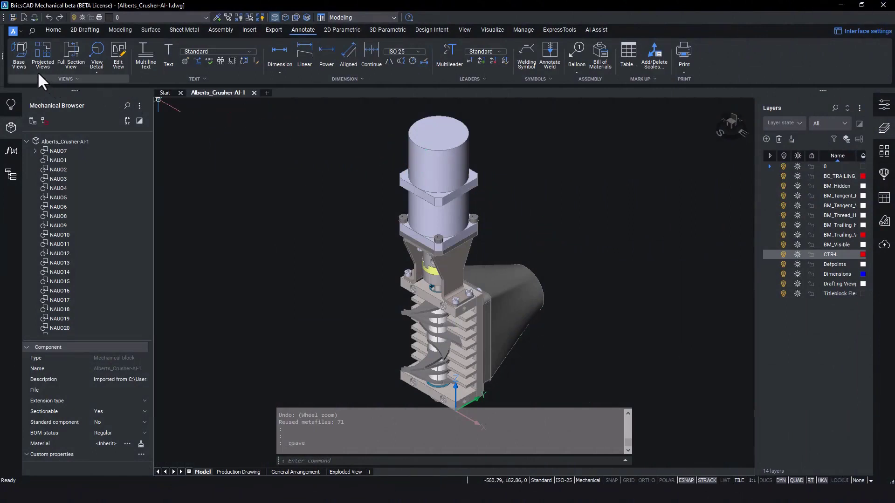
- Generate base views of only the bent bracket beneath the motor on the Production Drawing layout
left_click(19, 58)
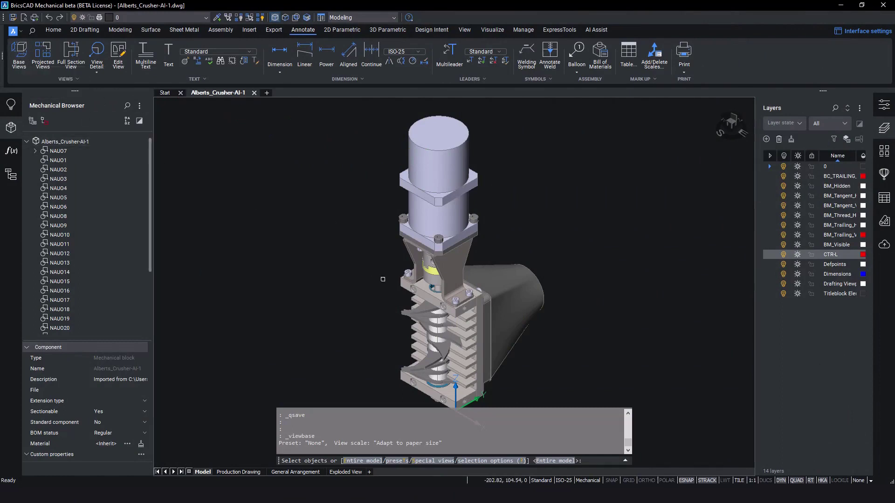
scroll(445, 293, "up", 3)
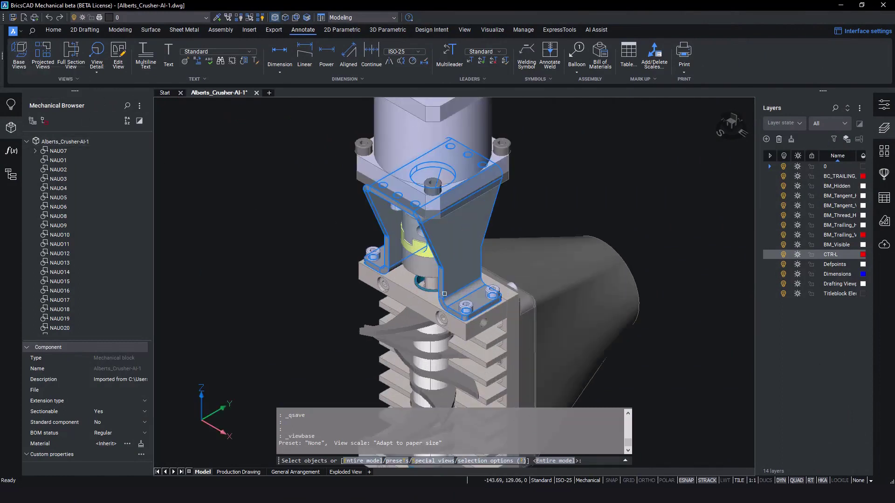
left_click(449, 253)
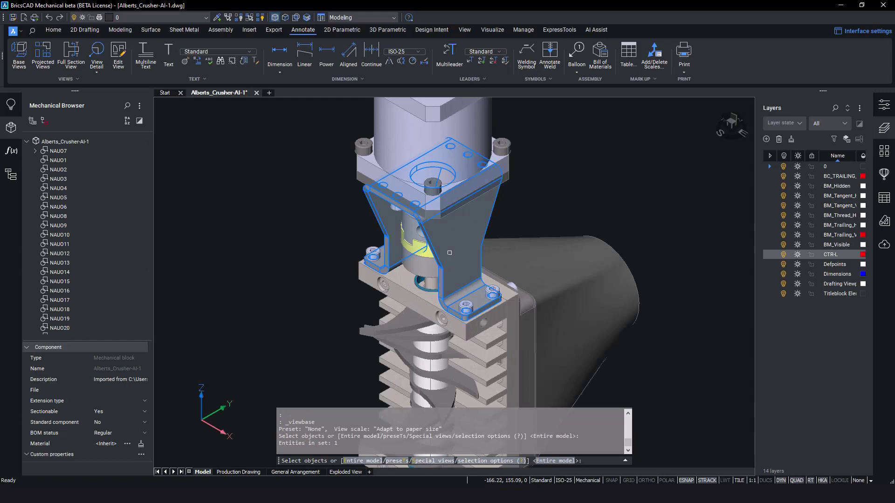
key("Return")
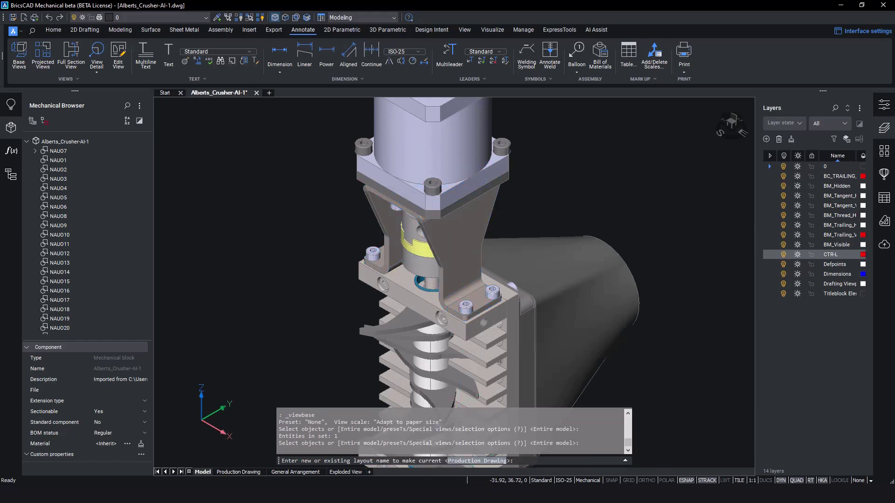
left_click(473, 462)
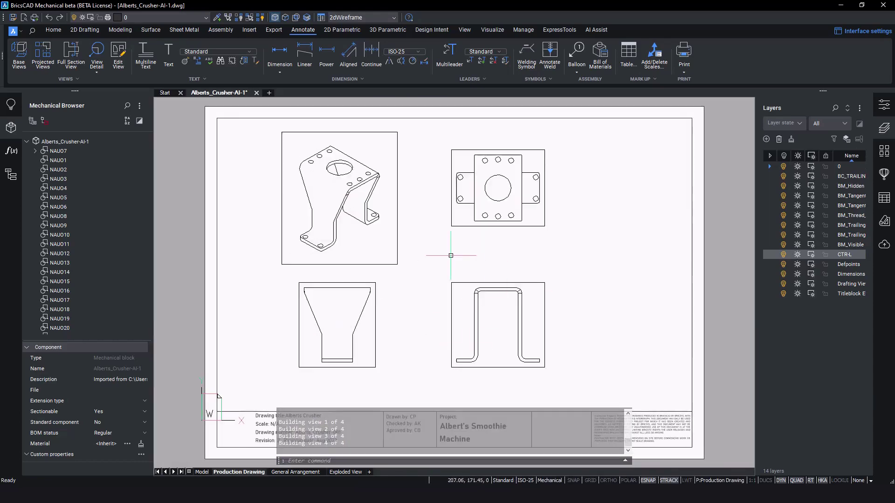
- Add centre lines through the bracket's top view and stretch the horizontal one out to the view frame
type("c")
key("Return")
left_click(513, 188)
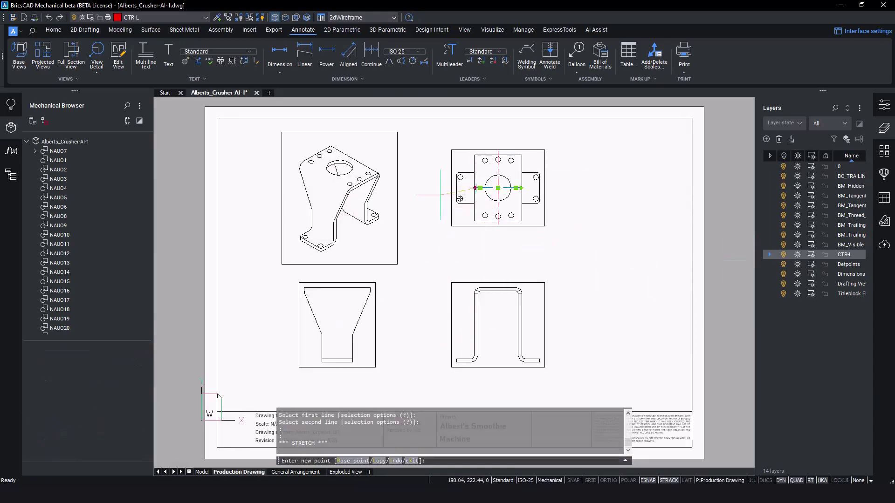
left_click(520, 187)
left_click(545, 188)
- Dimension the top view's overall width, the side flanges' height and the centre plate's height
scroll(497, 187, "up", 5)
left_click(280, 53)
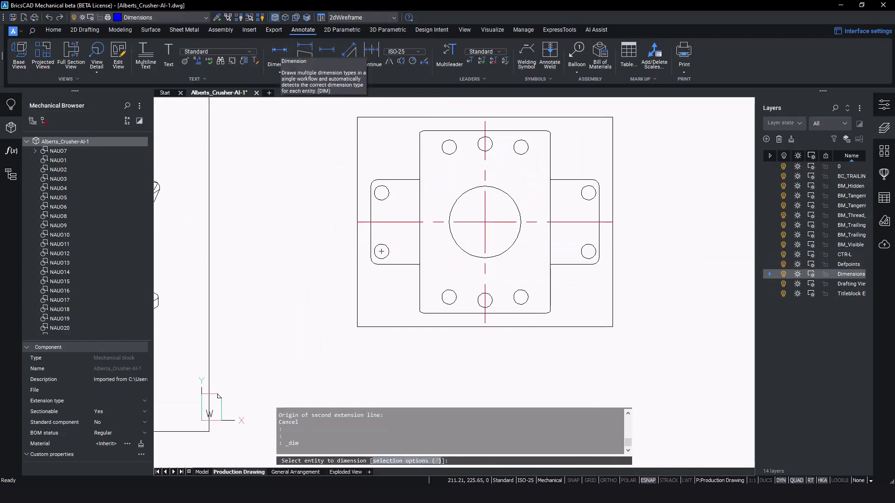
left_click(370, 263)
left_click(599, 263)
left_click(485, 361)
left_click(357, 118)
left_click(357, 326)
left_click(320, 222)
scroll(485, 222, "down", 2)
scroll(485, 222, "down", 2)
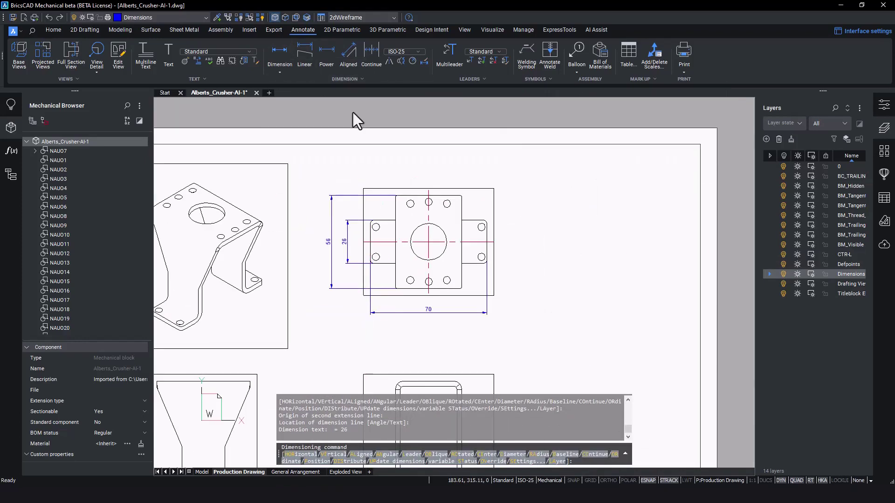
- Dimension the diameter of the top view's central hole and the overall height of the U-shaped bracket view
left_click(446, 228)
left_click(485, 196)
scroll(573, 356, "up", 3)
left_click(529, 366)
left_click(600, 260)
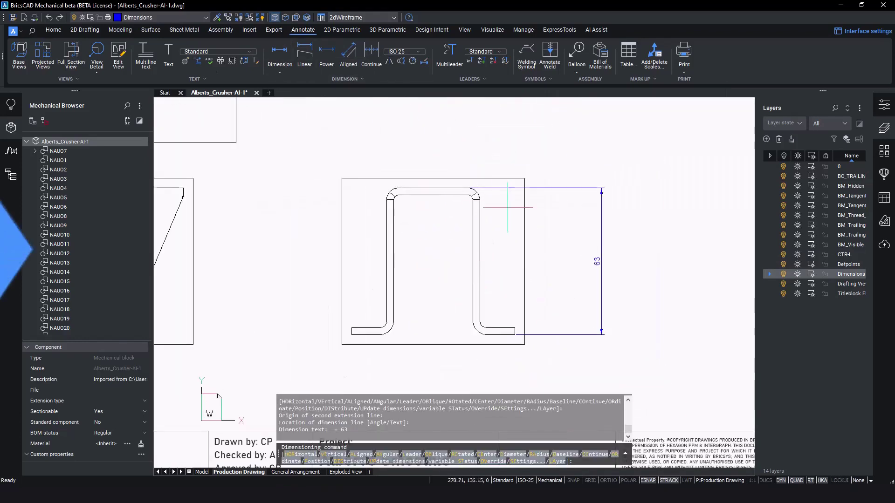
scroll(481, 365, "up", 2)
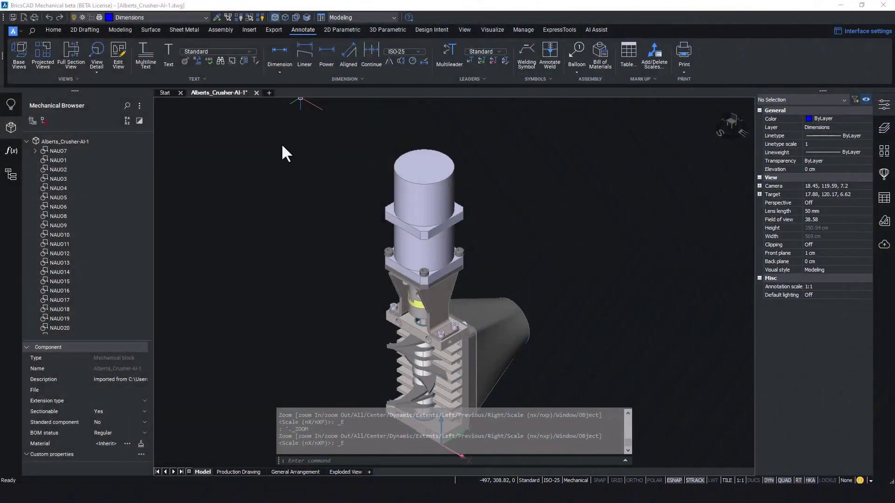
- Generate base views of the entire model on the General Arrangement layout, placing front, side, top and isometric views
left_click(271, 7)
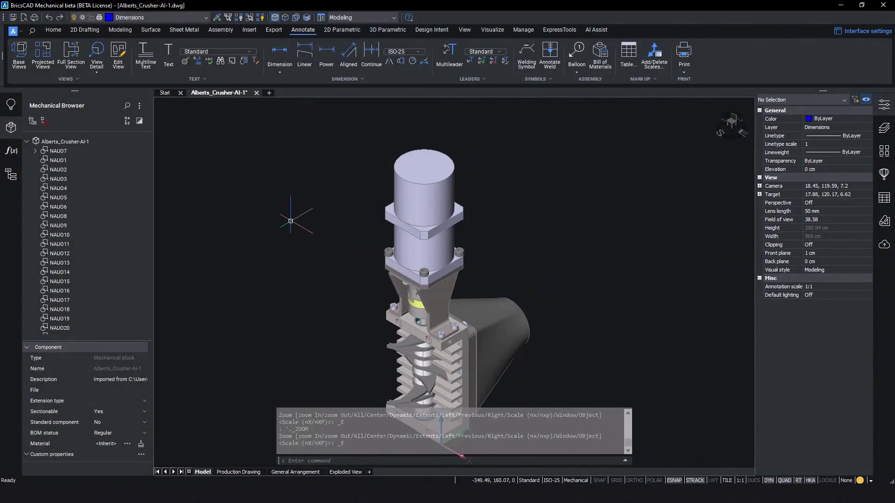
left_click(23, 55)
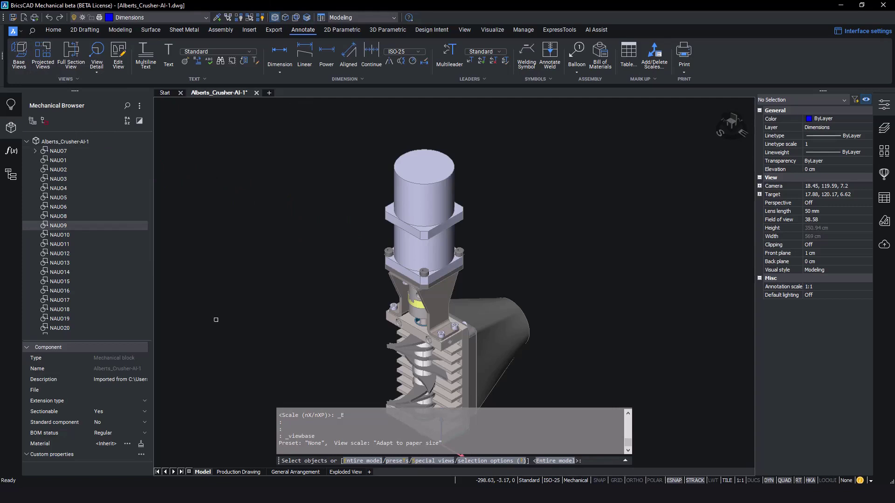
left_click(372, 463)
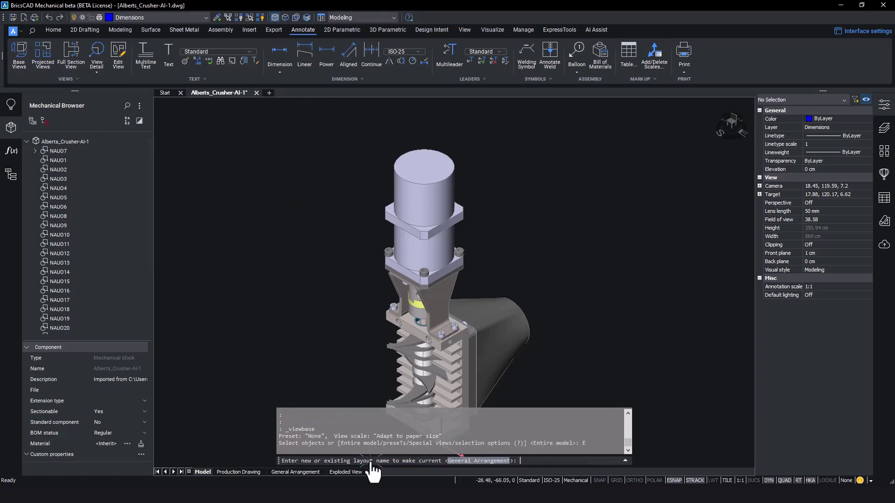
left_click(475, 461)
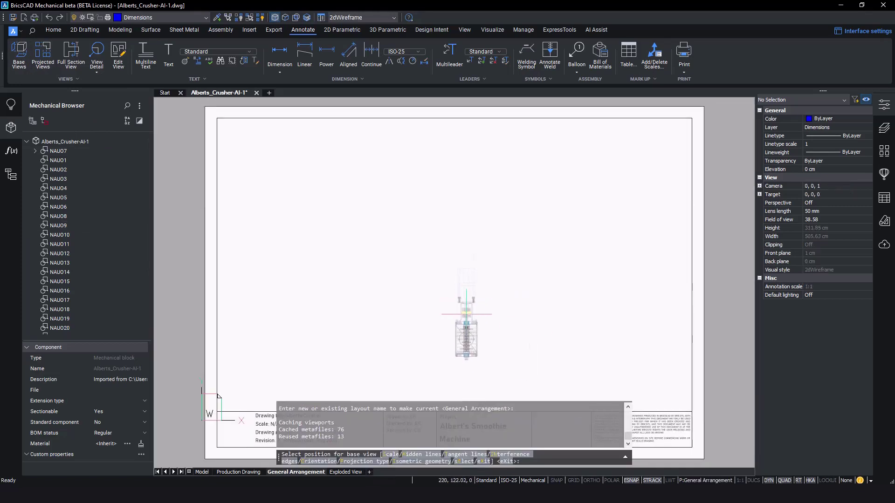
left_click(466, 314)
left_click(308, 313)
left_click(460, 187)
left_click(317, 183)
key("Return")
- Insert a bill of materials table with BMBOM in the empty sheet area beside the front view
type("BMB")
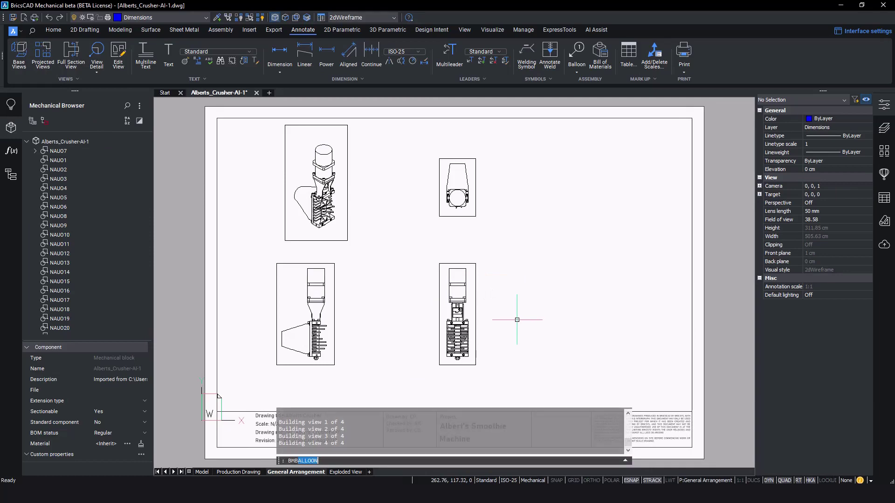
type("OM")
key("Return")
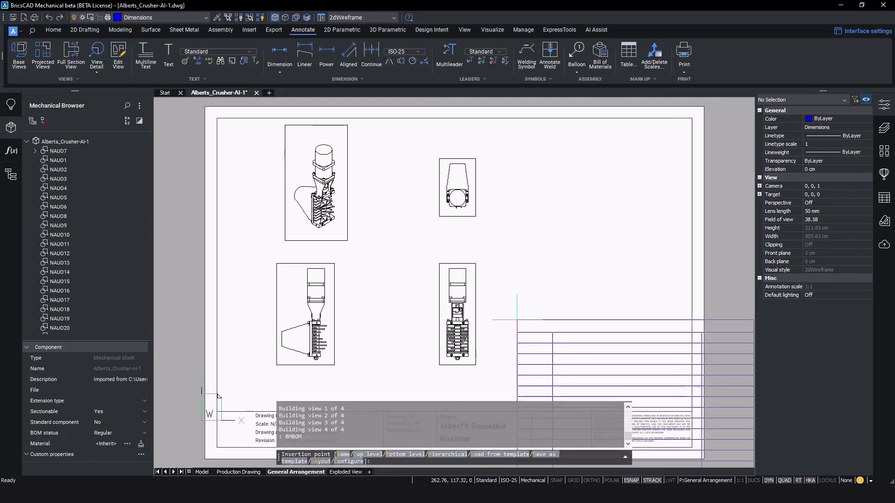
left_click(512, 191)
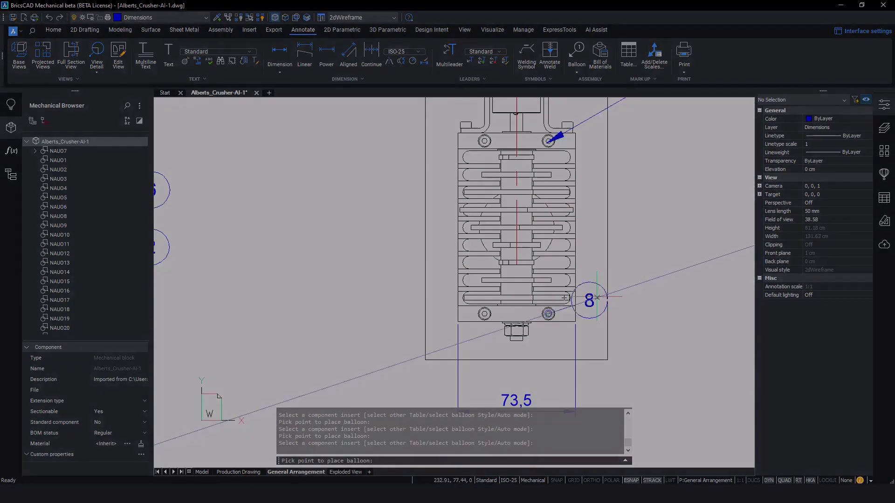
- Create full section view A-A along the front view's vertical centre line and place it above the bill of materials
left_click(68, 62)
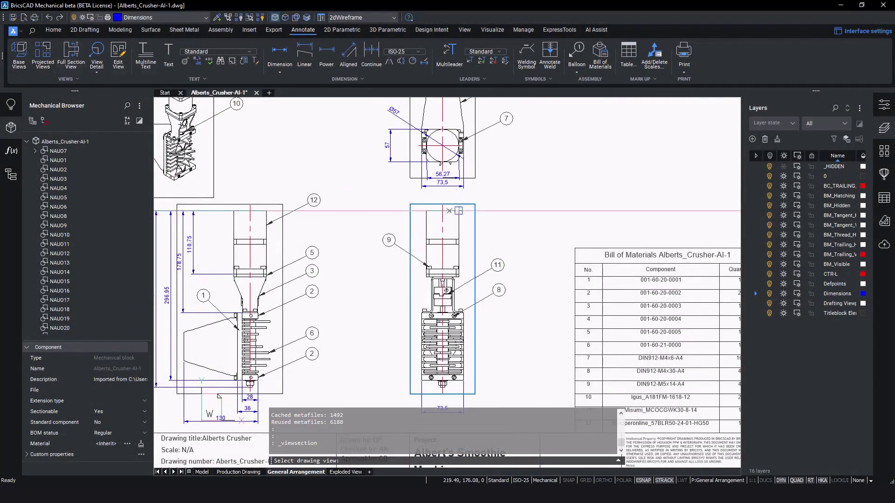
scroll(446, 213, "up", 4)
left_click(438, 203)
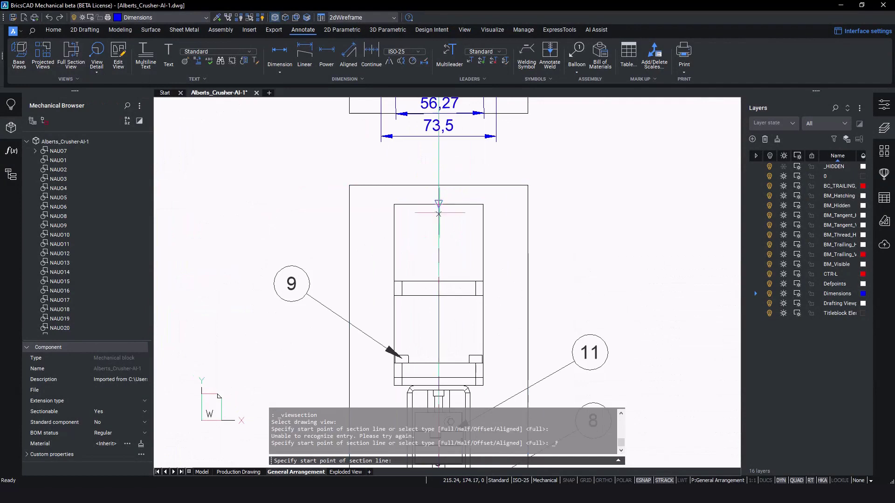
scroll(438, 204, "up", 3)
scroll(438, 233, "down", 6)
scroll(438, 284, "up", 5)
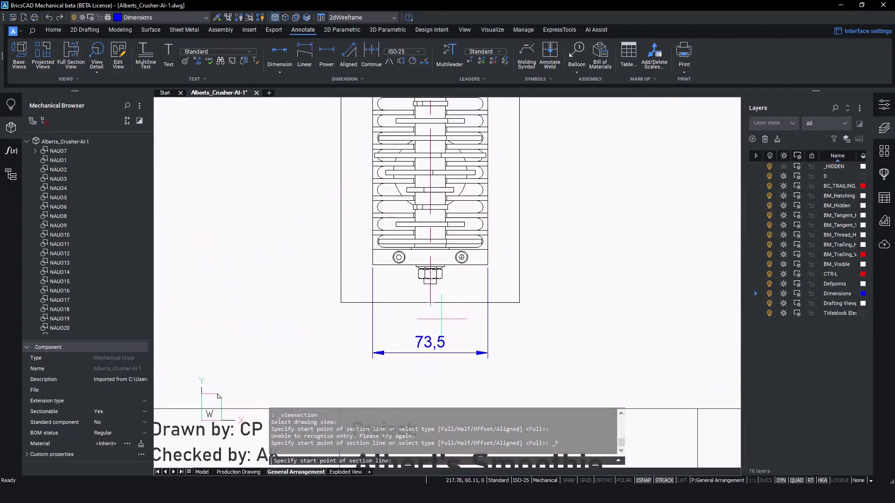
scroll(429, 284, "down", 5)
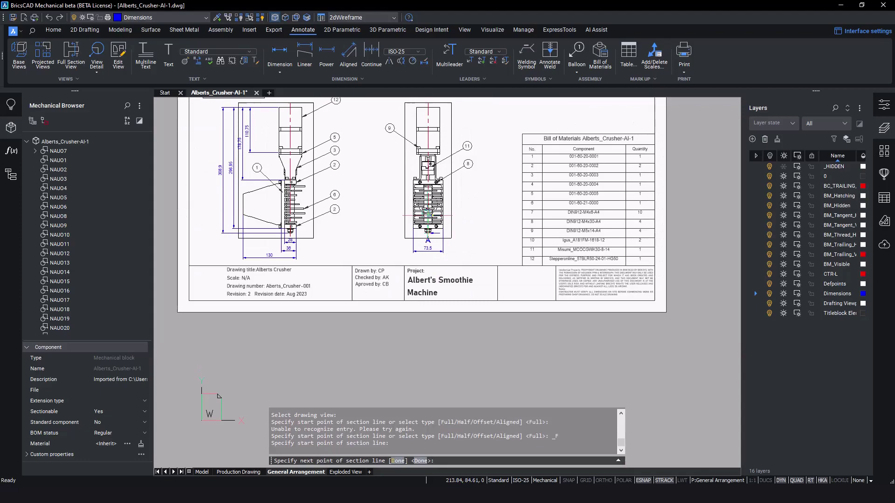
scroll(428, 111, "up", 4)
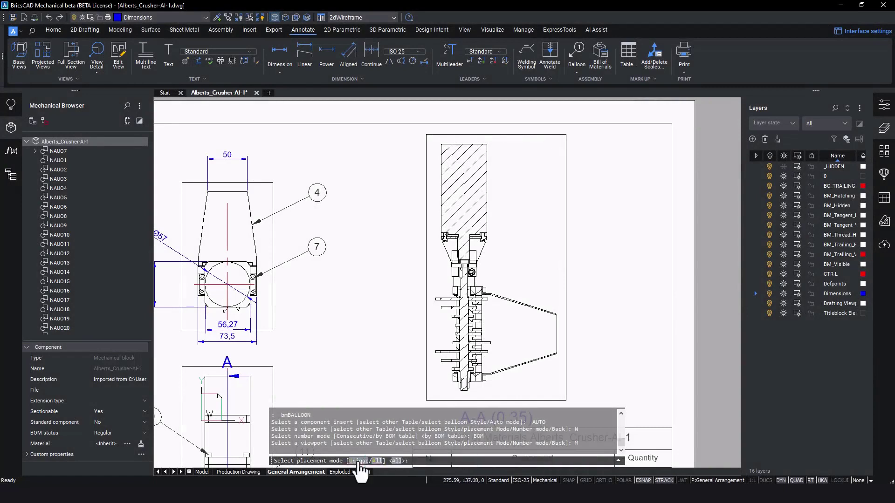
- Automatically balloon section view A-A with unique placement and align the balloons in a vertical column along the view's edge
left_click(358, 461)
left_click(522, 140)
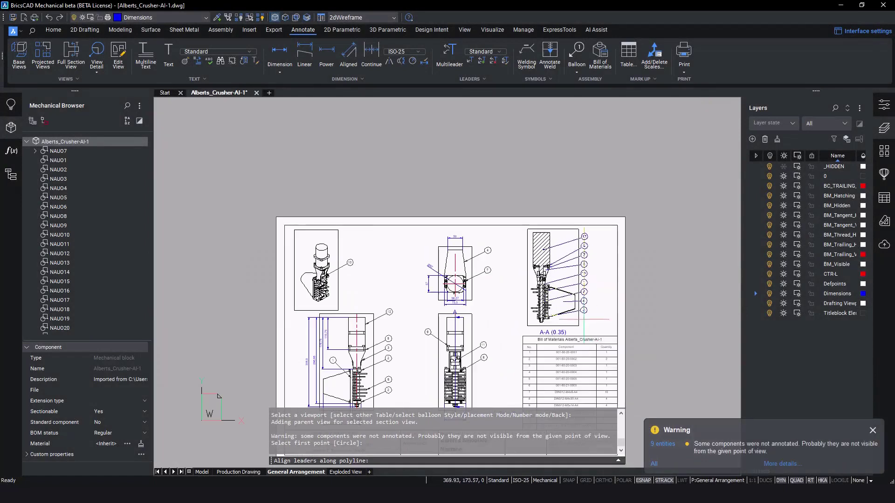
scroll(584, 319, "up", 5)
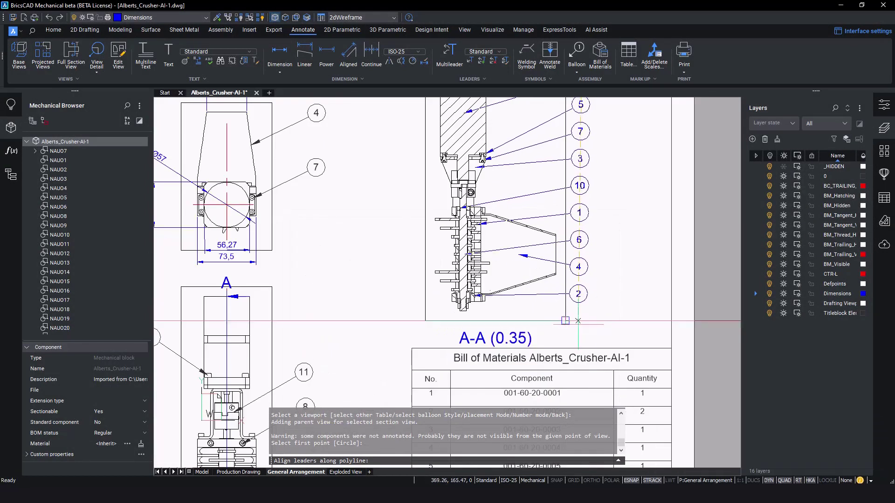
left_click(517, 244)
key("Escape")
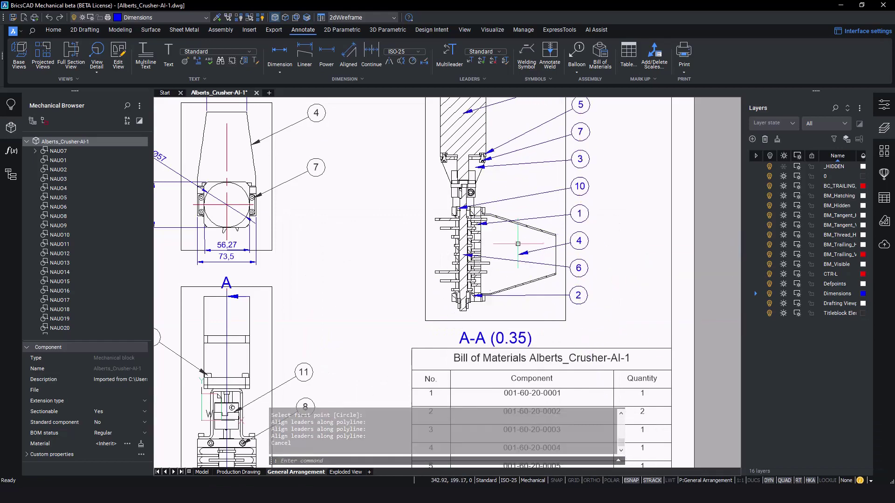
scroll(699, 373, "down", 2)
left_click_drag(672, 161, 646, 338)
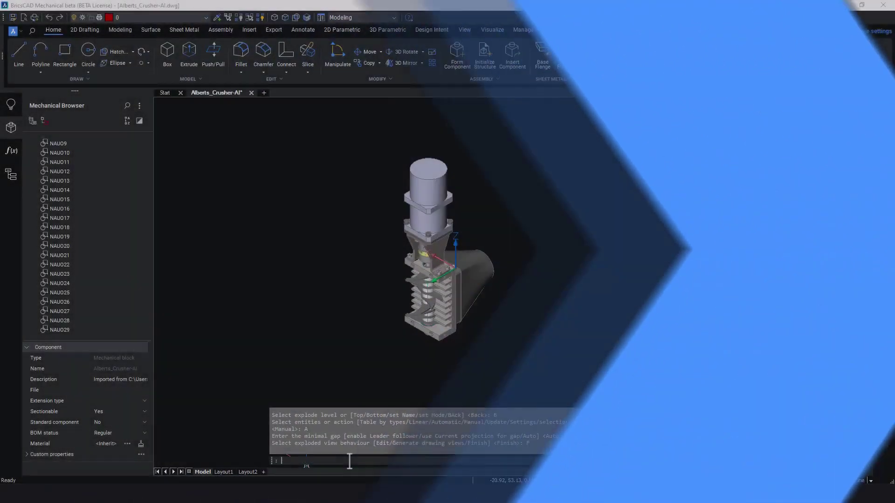
- Create an automatic exploded view of the assembly with BMEXPLODE, using the Top explode level and the Auto minimal gap
type("BMEXPLODE")
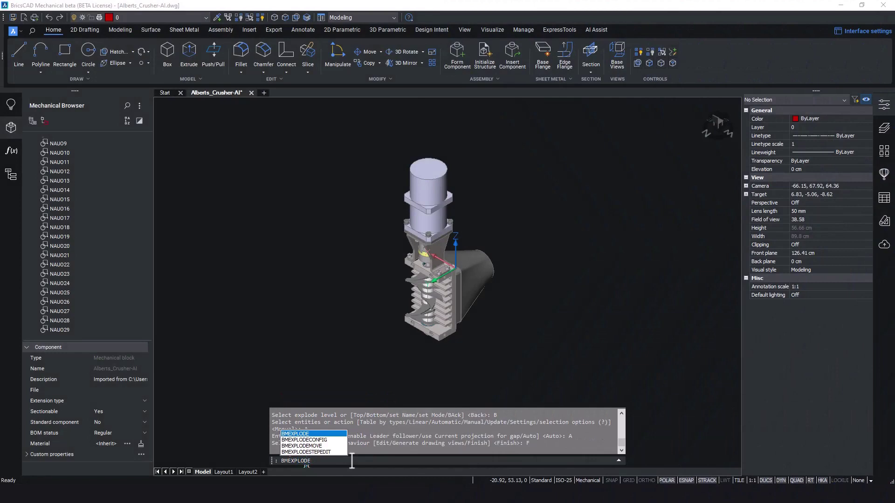
key("Return")
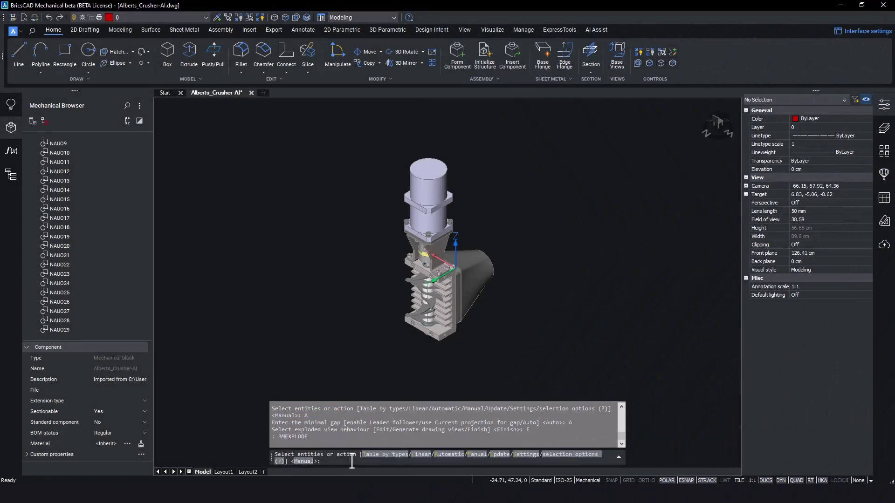
left_click(527, 455)
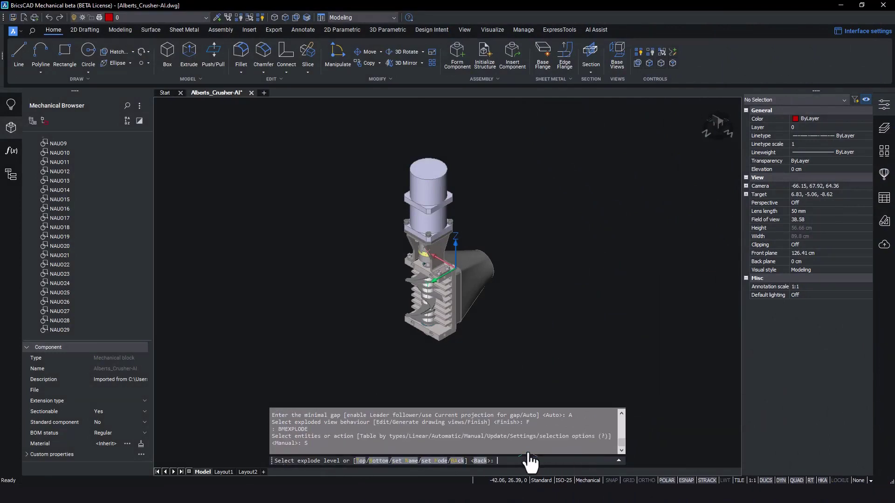
left_click(359, 461)
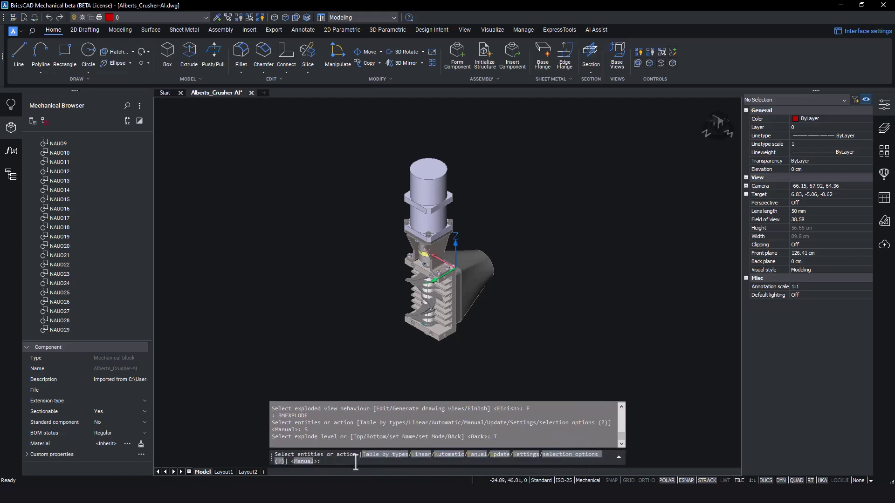
left_click(447, 455)
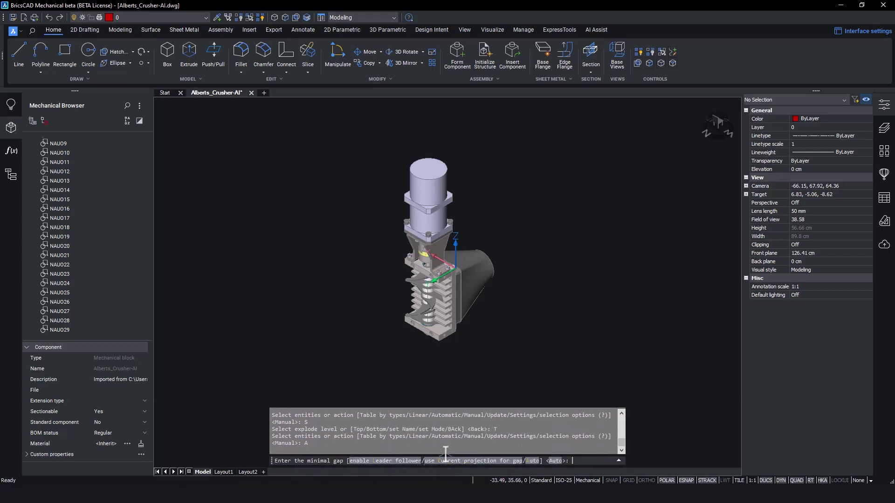
left_click(533, 462)
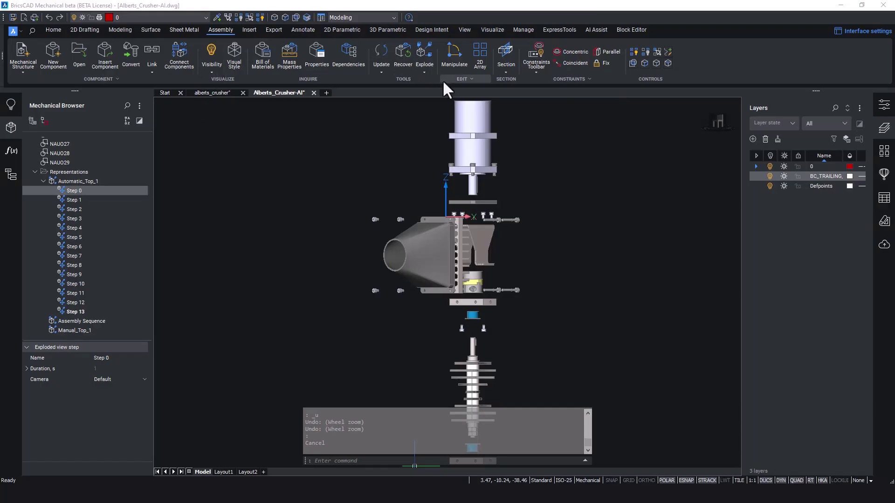
- Add trailing lines to the Automatic_Top_1 exploded view
left_click(426, 72)
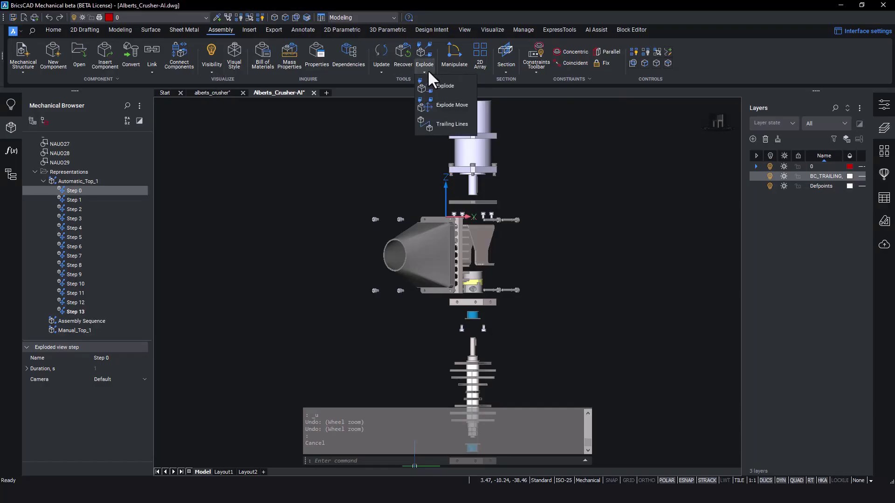
left_click(446, 129)
left_click(357, 463)
scroll(549, 236, "up", 3)
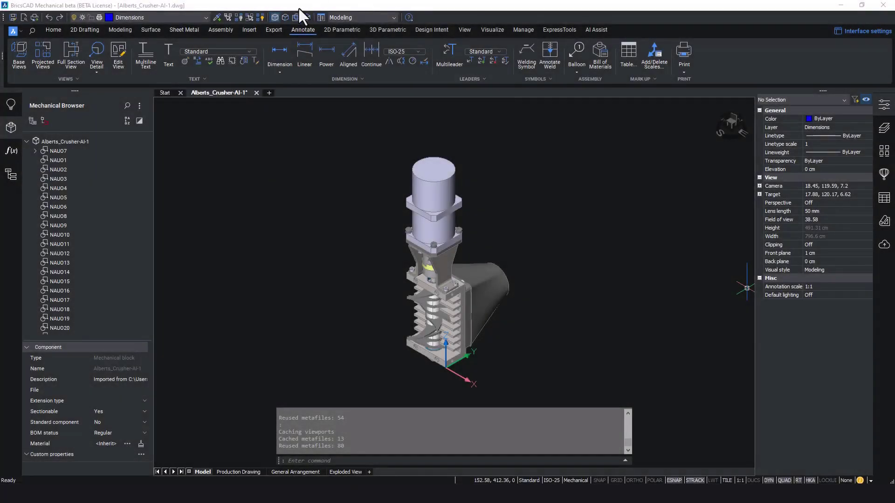
- Generate a base drawing view of the Automatic_Top_1 exploded view with all steps on the Exploded View layout
left_click(300, 8)
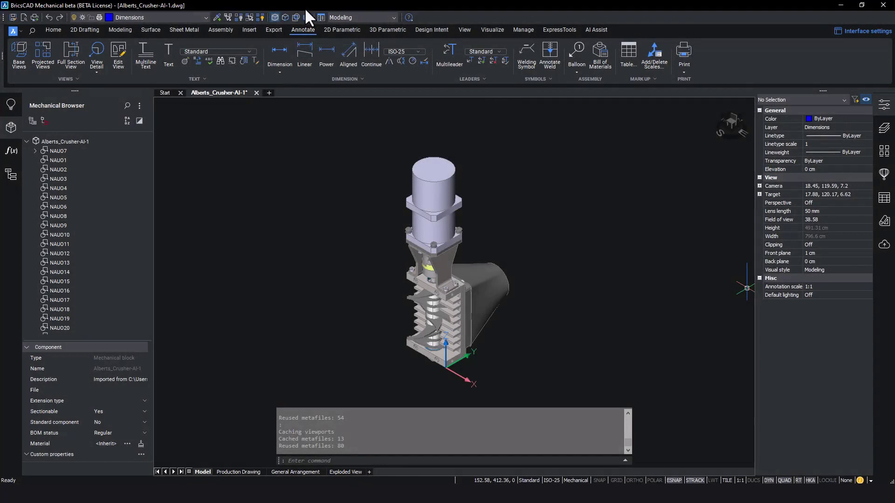
left_click(9, 59)
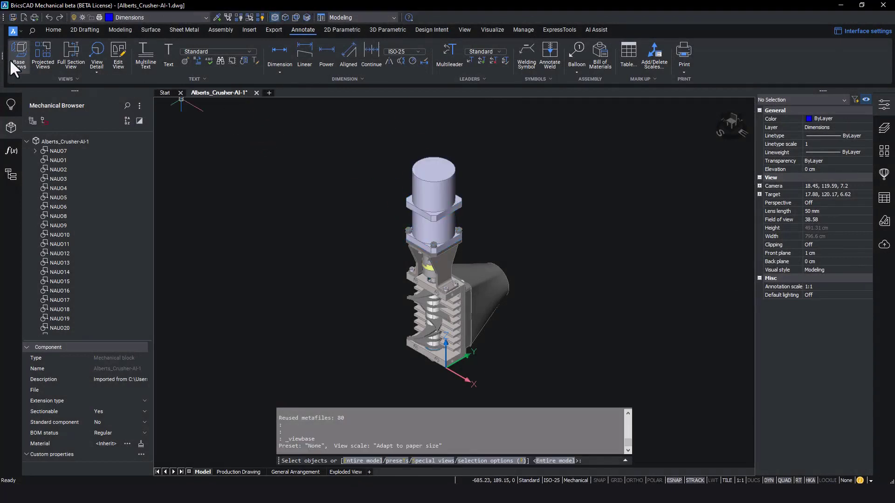
left_click(443, 461)
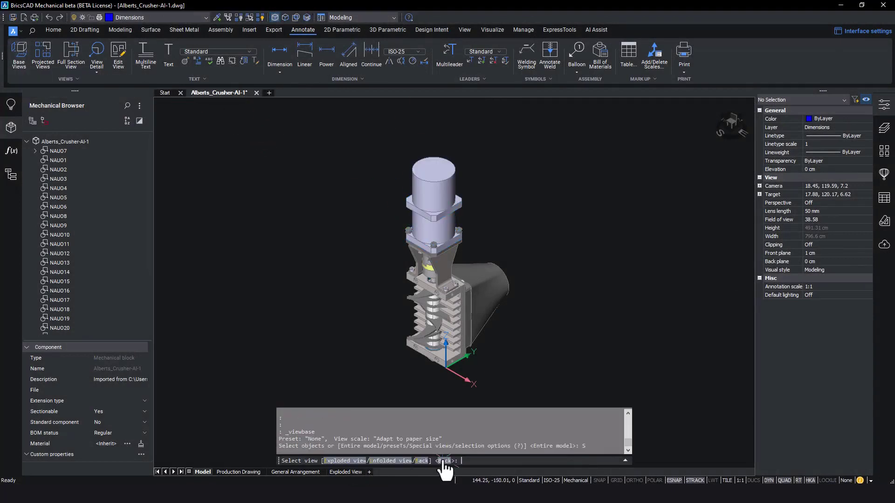
left_click(345, 461)
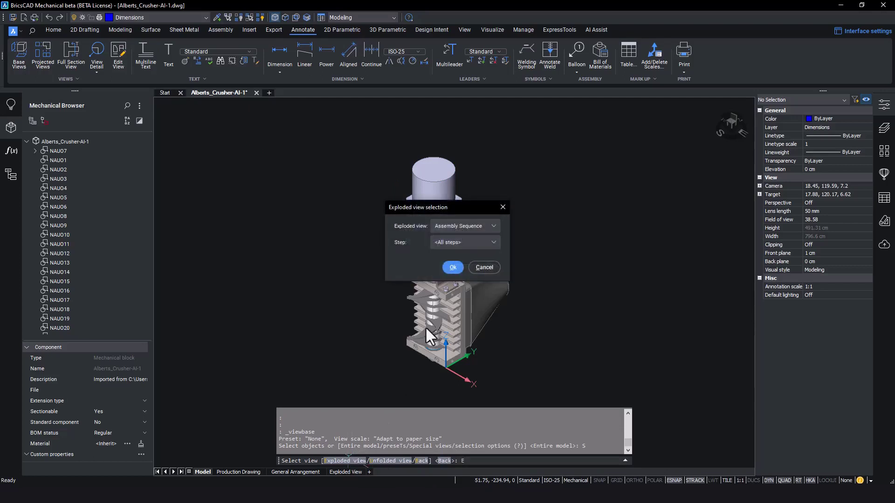
left_click(493, 226)
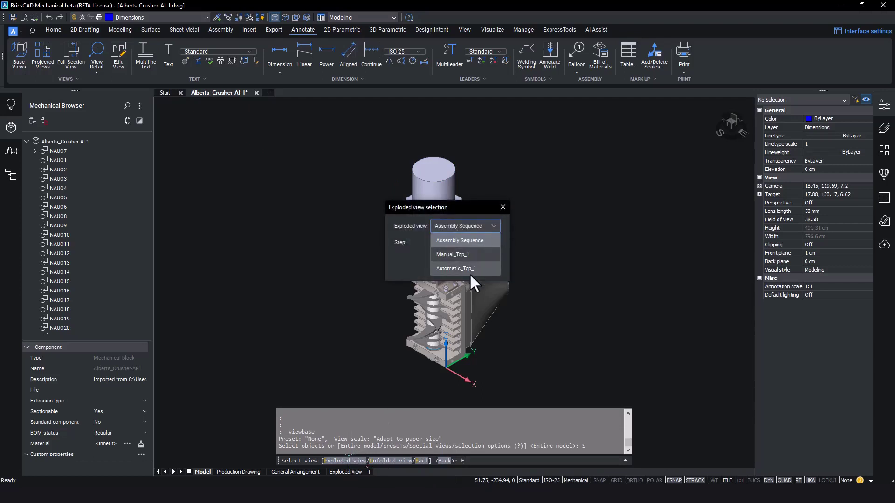
left_click(470, 273)
left_click(490, 242)
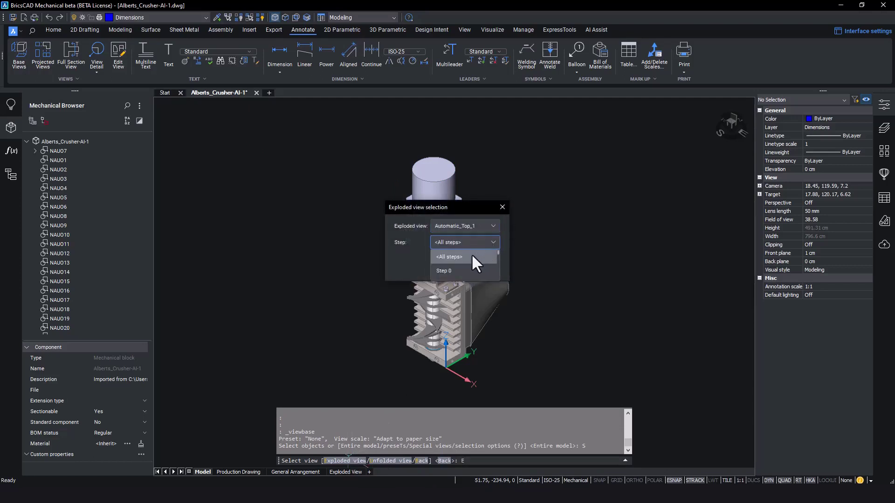
left_click(471, 254)
left_click(452, 267)
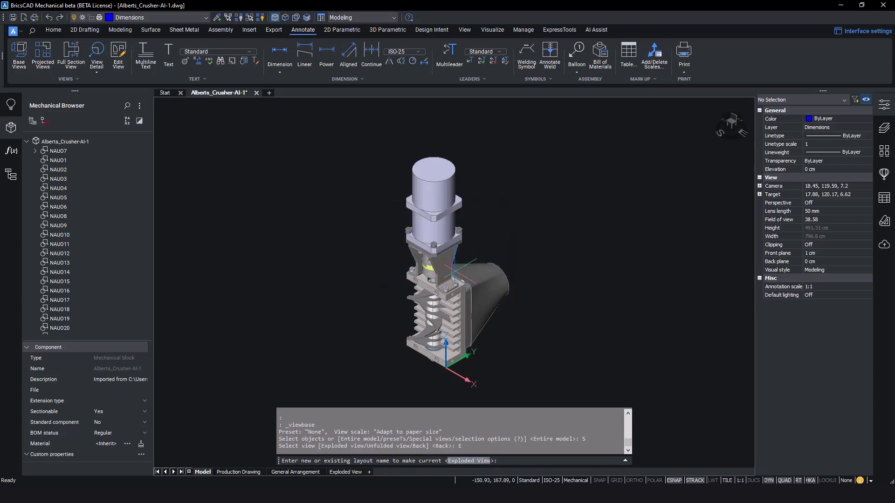
left_click(457, 462)
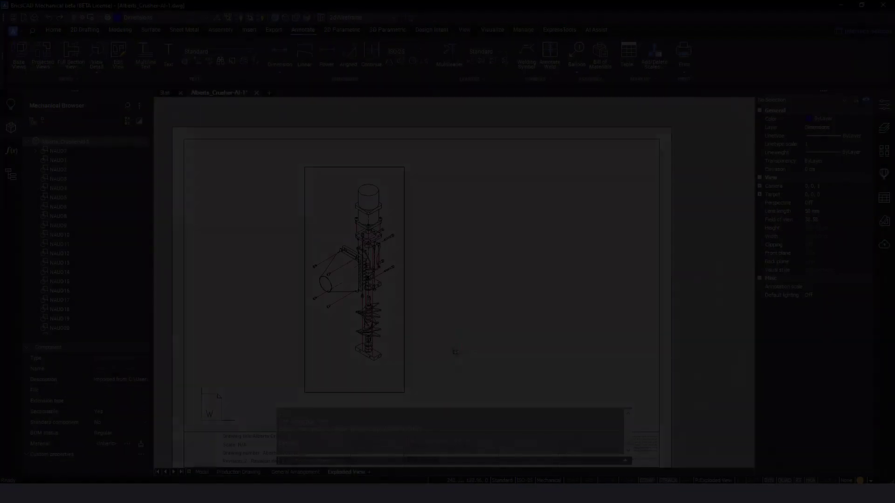
- Scale the bill of materials table on the Exploded View layout by a factor of 0.75
type("scale")
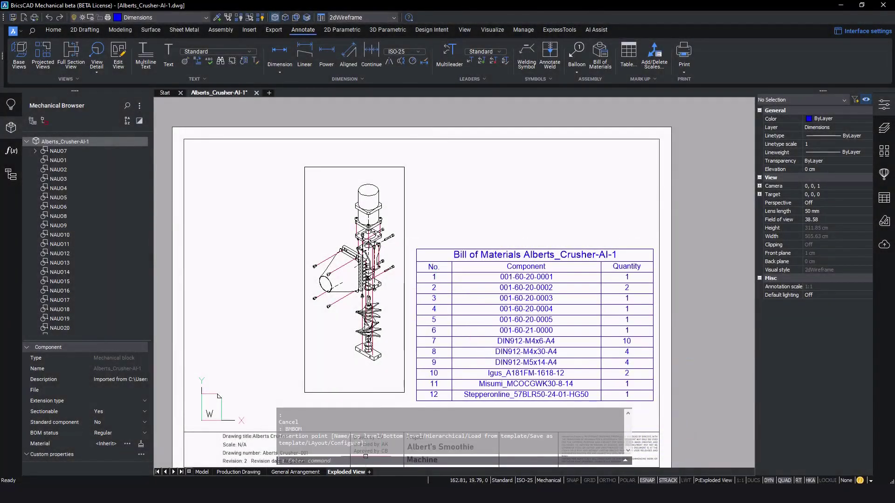
key("Return")
left_click(461, 310)
key("Return")
left_click(446, 298)
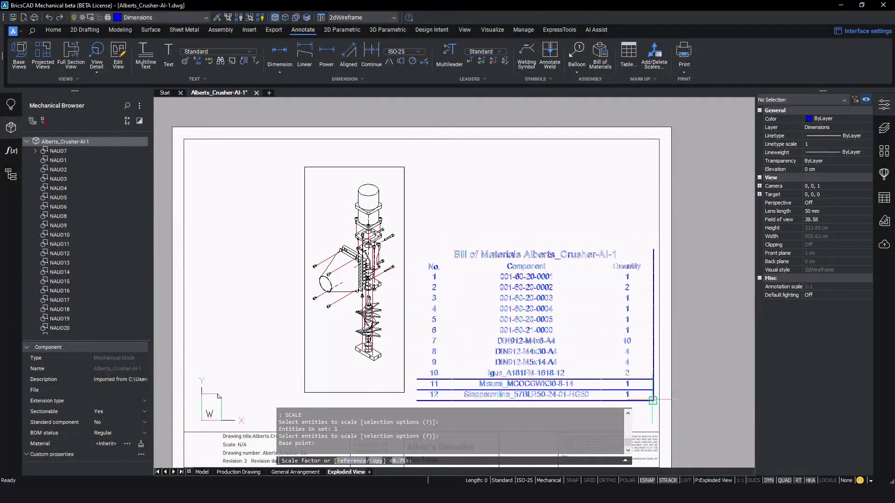
key("Return")
- Move the scaled bill of materials table by its lower-right corner to the sheet border above the title block
scroll(387, 219, "up", 3)
type("move")
key("Return")
left_click(333, 137)
left_click(578, 295)
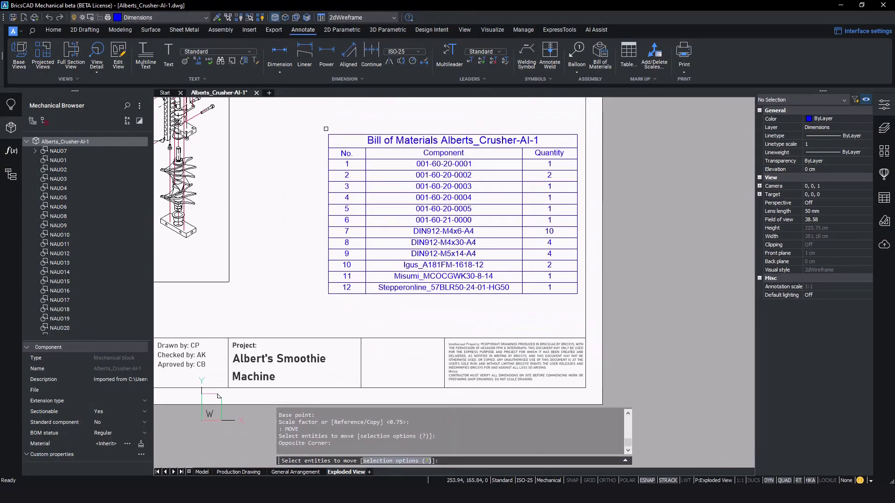
key("Return")
left_click(577, 294)
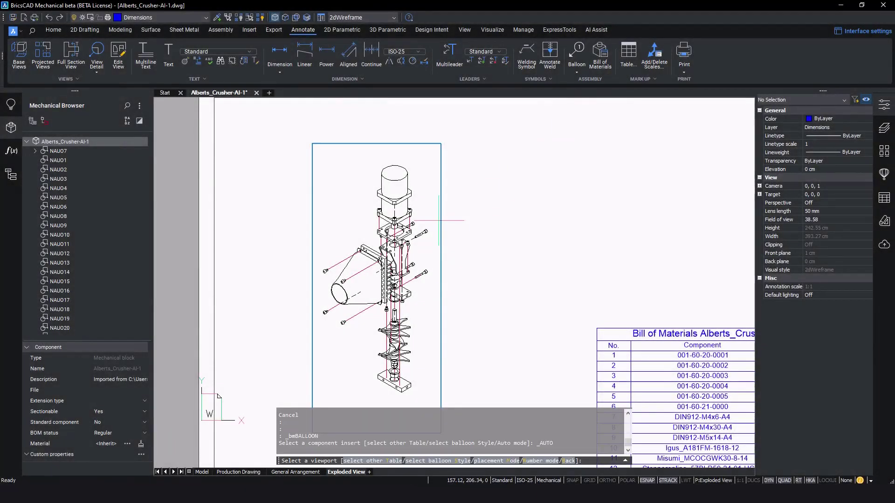
- Automatically balloon the exploded view drawing and set the placement points for its balloons
left_click(438, 220)
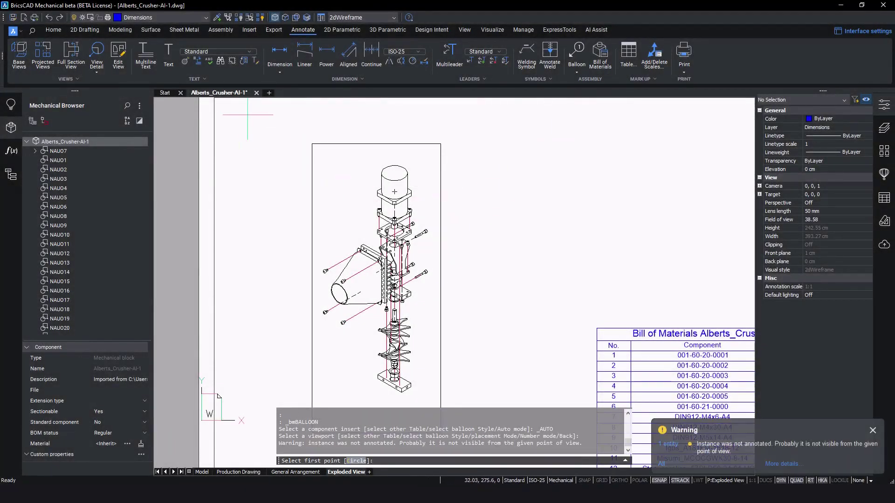
scroll(248, 114, "down", 2)
left_click(442, 137)
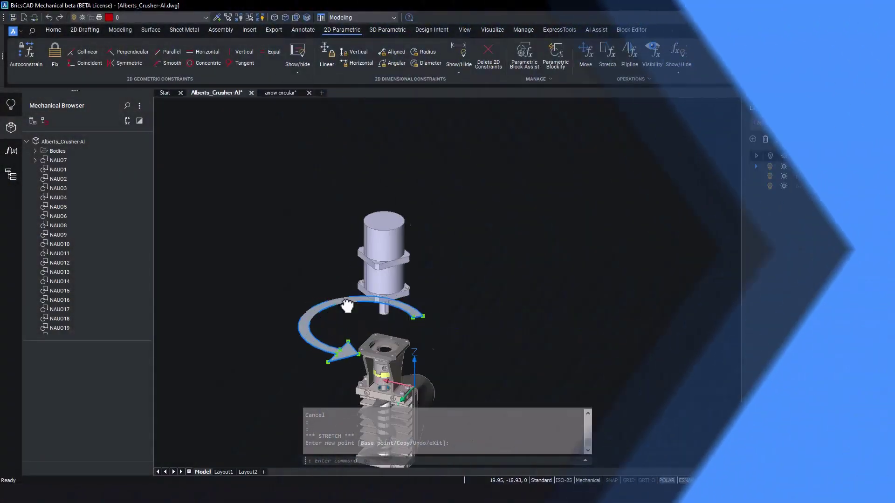
- Move the circular arrow solid with the manipulator so it encircles the motor axis above the mounting bracket
left_click(347, 298)
left_click(335, 285)
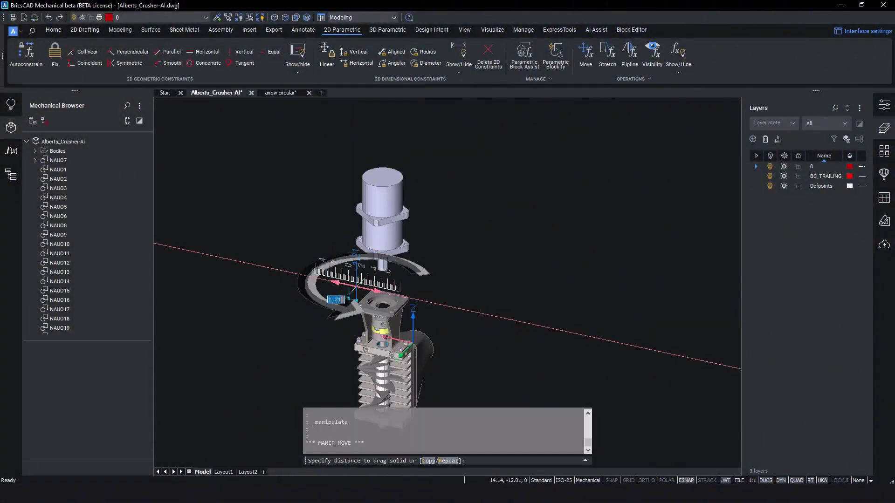
middle_click_drag(532, 323, 345, 197, "shift")
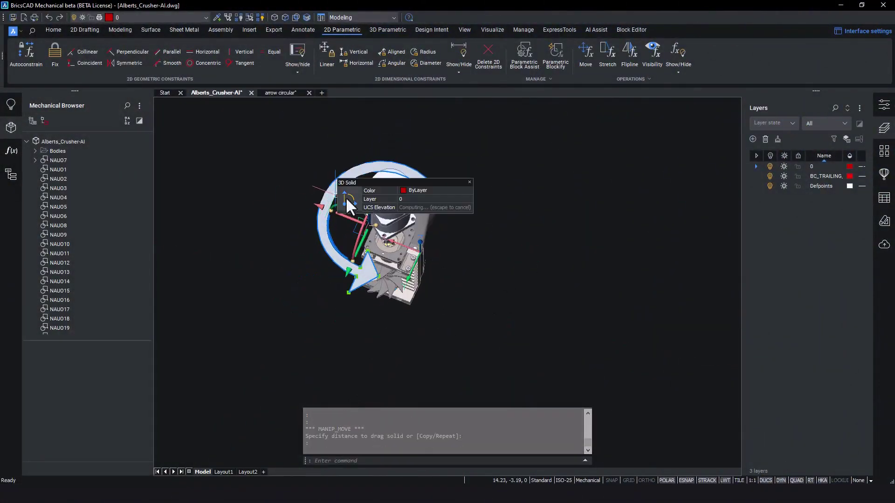
key("Escape")
middle_click_drag(535, 248, 573, 205, "shift")
middle_click_drag(410, 221, 550, 303, "shift")
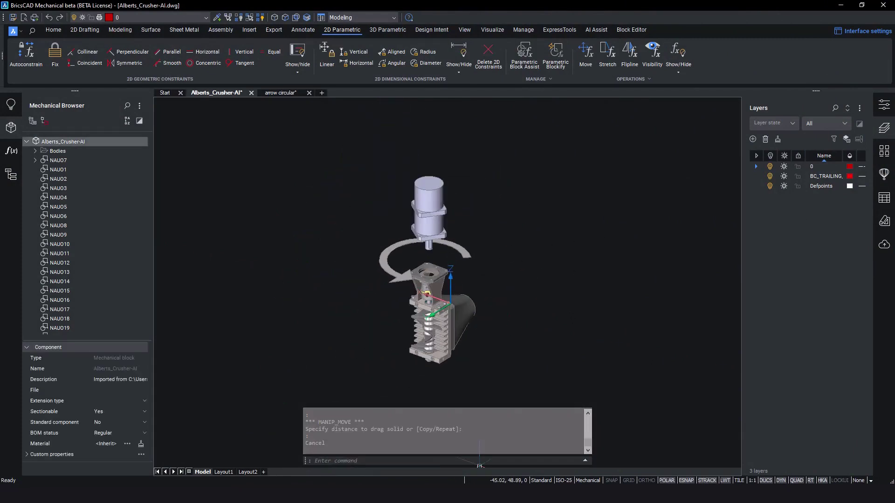
- Save the current state of the Manual_Top_1 exploded view with the circular arrow included
scroll(70, 224, "down", 5)
right_click(44, 246)
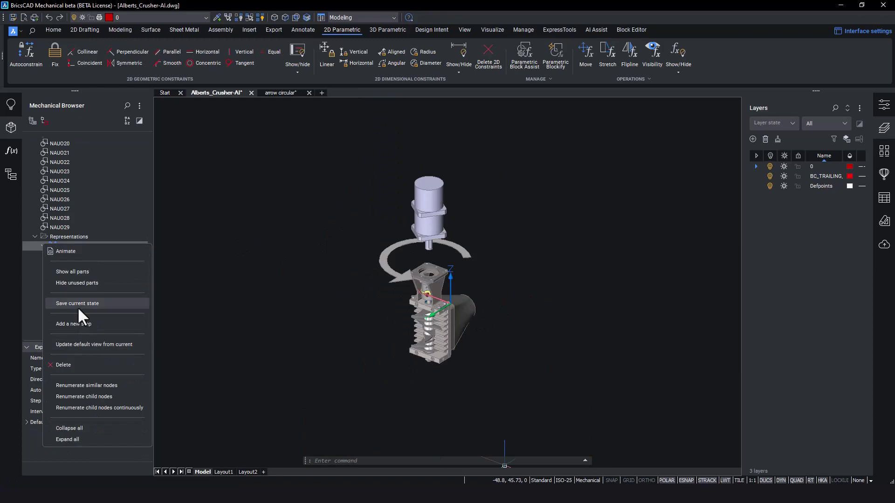
left_click(78, 303)
- Activate Step 1 of the Manual_Top_1 exploded view in place of Step 2
left_click(93, 292)
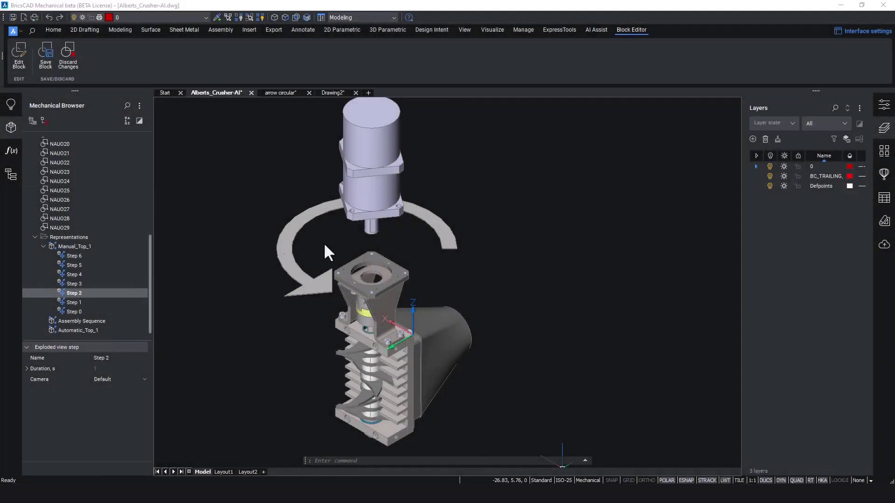
left_click(51, 302)
right_click(96, 286)
left_click(105, 287)
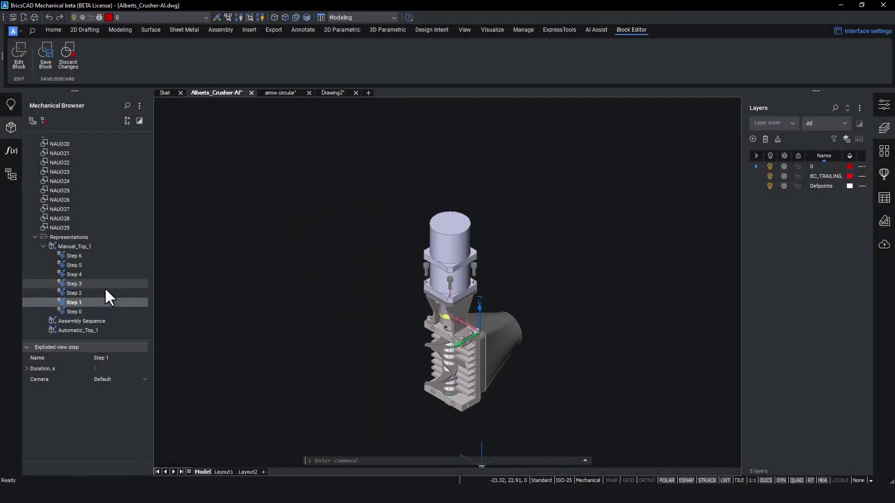
- Copy the Wrench 10 mm component from Drawing2 to beside the crusher assembly and save the current state of Manual_Top_1
left_click(332, 93)
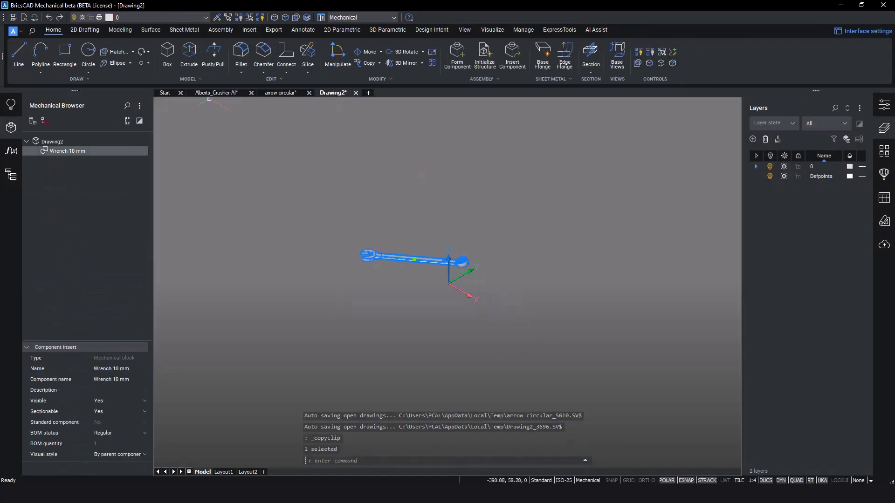
key("ctrl+Tab")
right_click(88, 266)
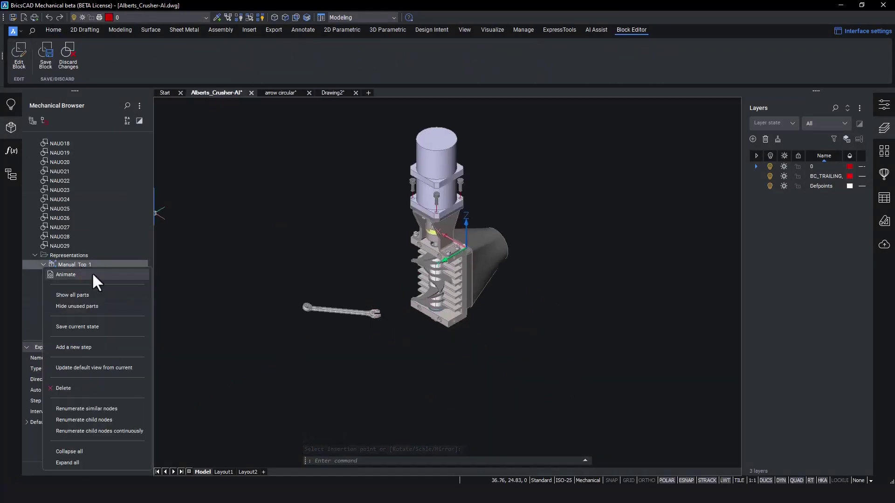
left_click(107, 324)
left_click(68, 54)
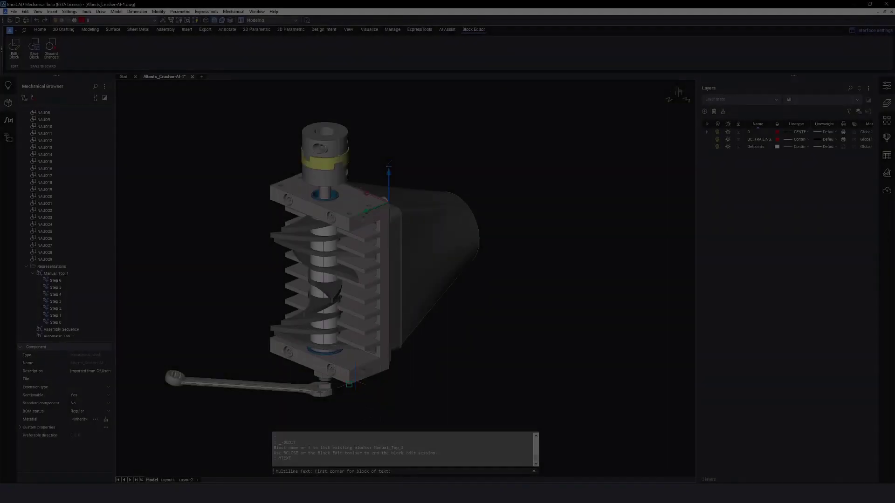
- Add the multiline note "USE 10mm WRENCH. DO NOT EXCEED 10Nm TORQUE." near the wrench and widen its text frame
type("0mm WRENCH. DO NOT EXCEED 10Nm TORQUE.")
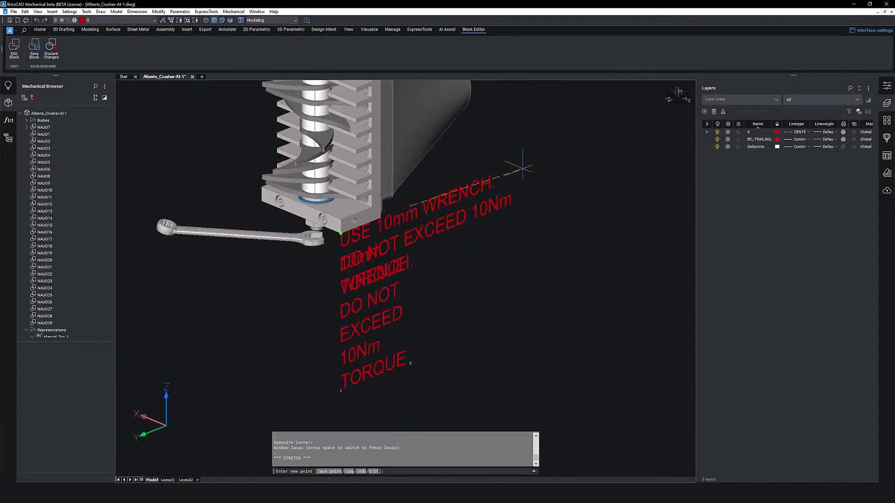
left_click(523, 168)
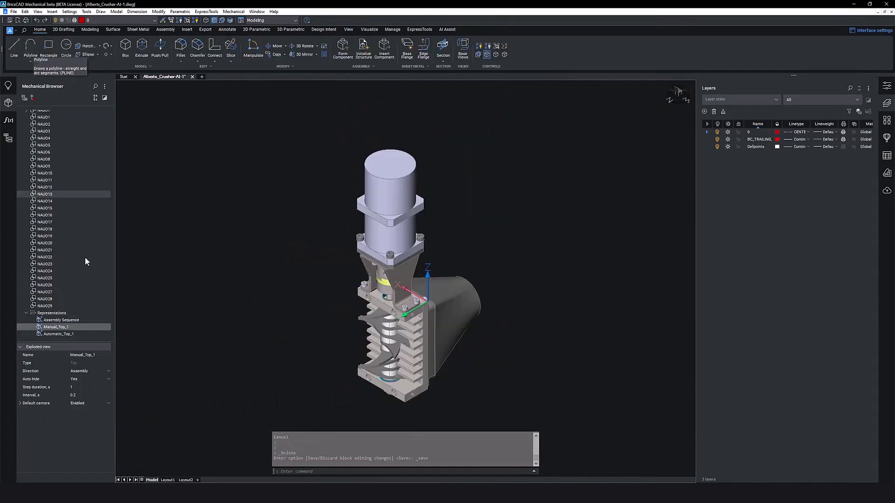
- Animate the Manual_Top_1 exploded view to review its assembly sequence
right_click(47, 278)
left_click(60, 283)
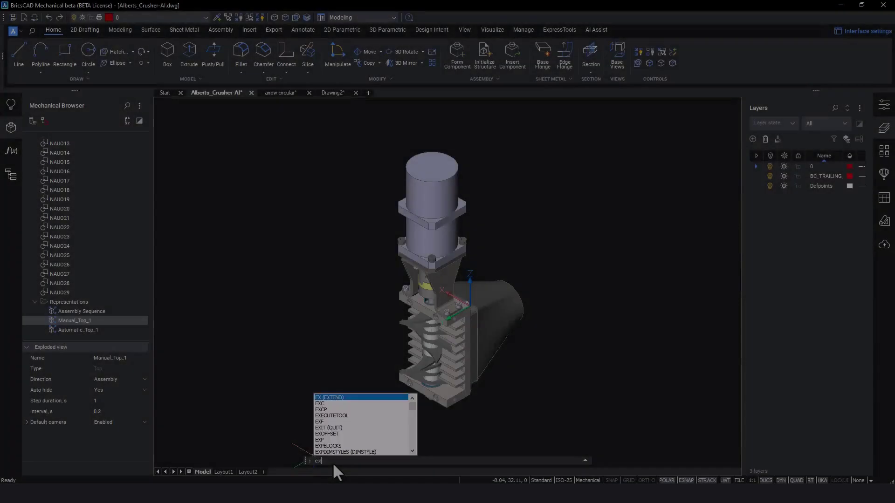
- Export an exploded view to SVG with EXPORTSVG, listing the available exploded views to choose from
type("portsvg")
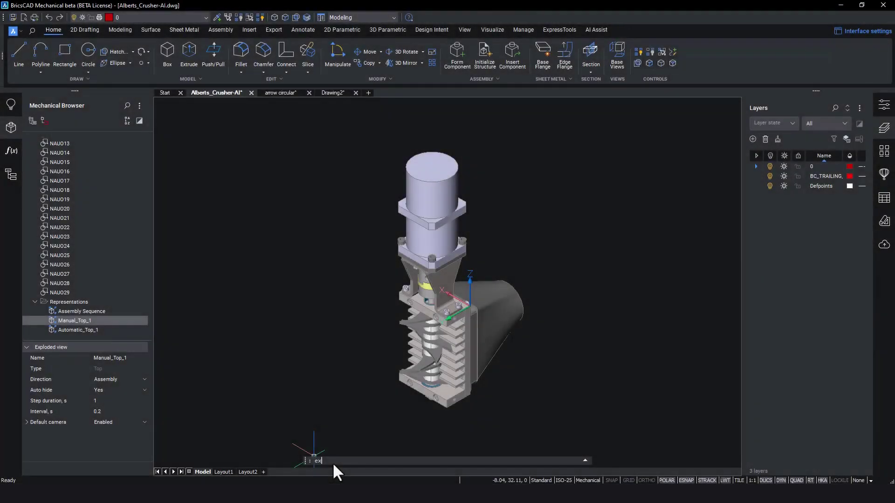
key("Return")
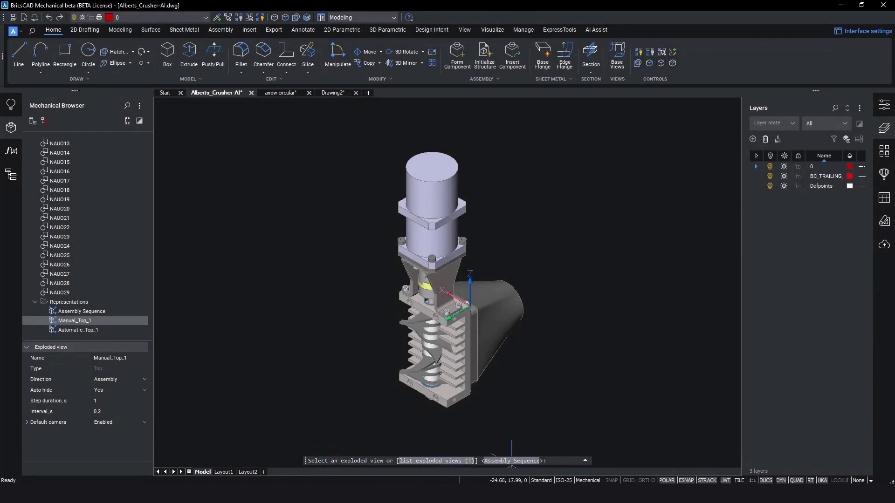
left_click(438, 461)
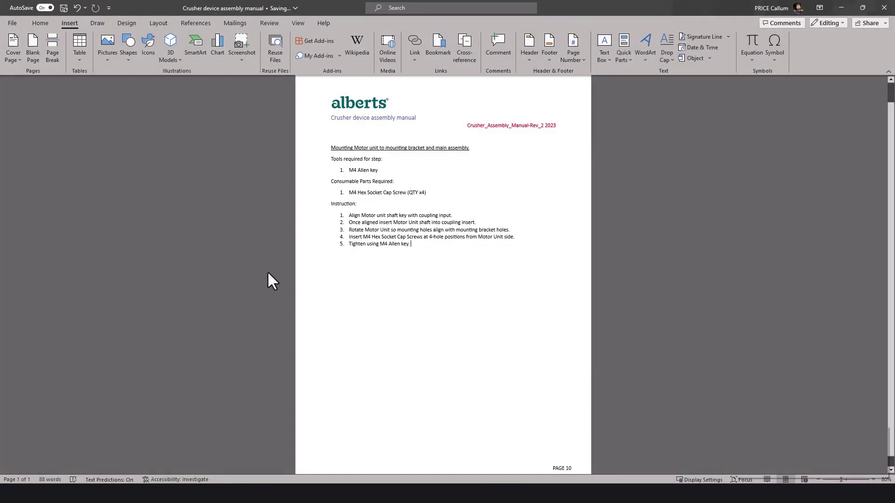
- Insert the exported SVG of the motor mounting step into the Crusher device assembly manual in Word
key("alt+Tab")
left_click_drag(112, 116, 373, 430)
- Set the inserted illustration's text wrapping to Behind Text and enlarge it in the space below the five instructions
left_click(477, 331)
left_click(577, 252)
left_click(635, 343)
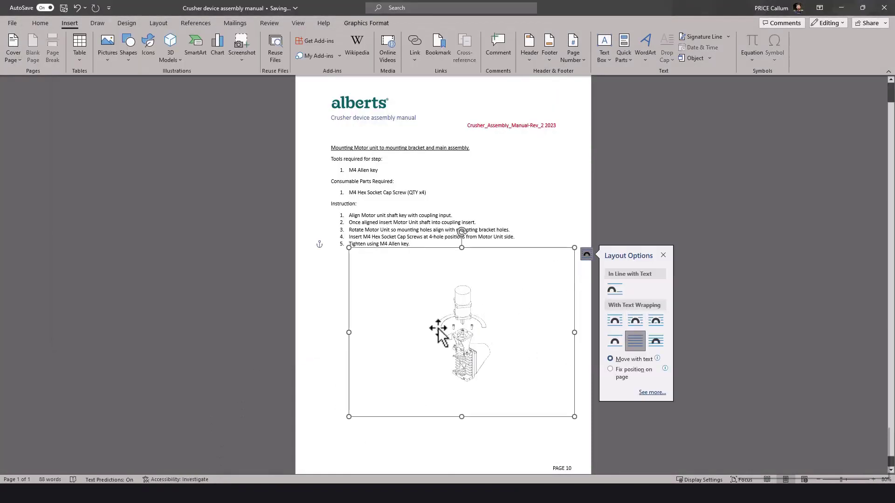
left_click(433, 357)
left_click_drag(574, 237, 651, 216)
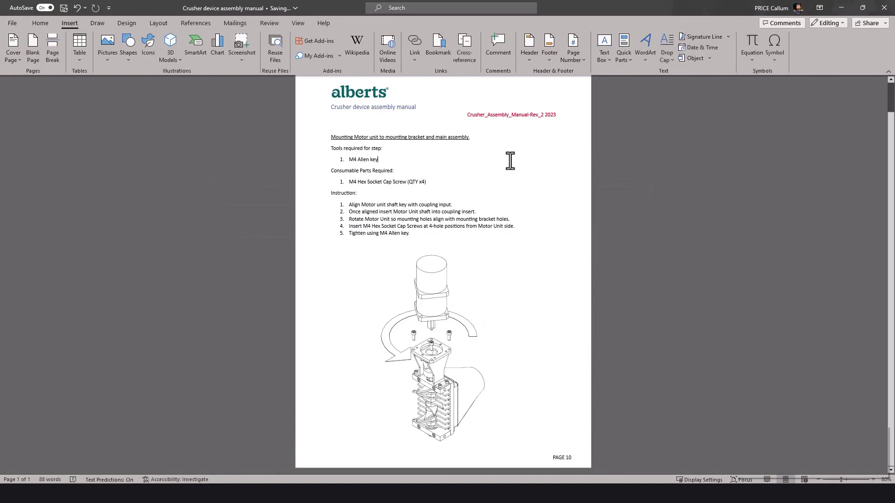